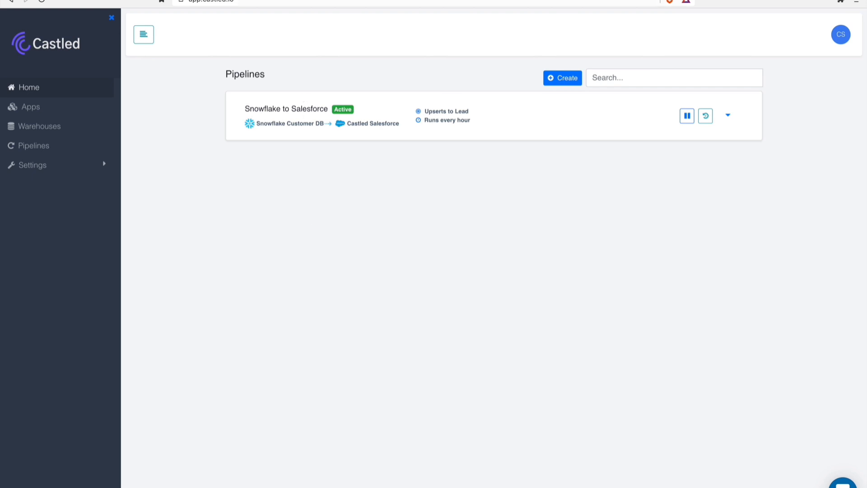
- Check the Fivetran connector, switch to Snowflake and preview the data of the PIPELINES and USERS tables under MYSQL_RDS_APP
click(289, 0)
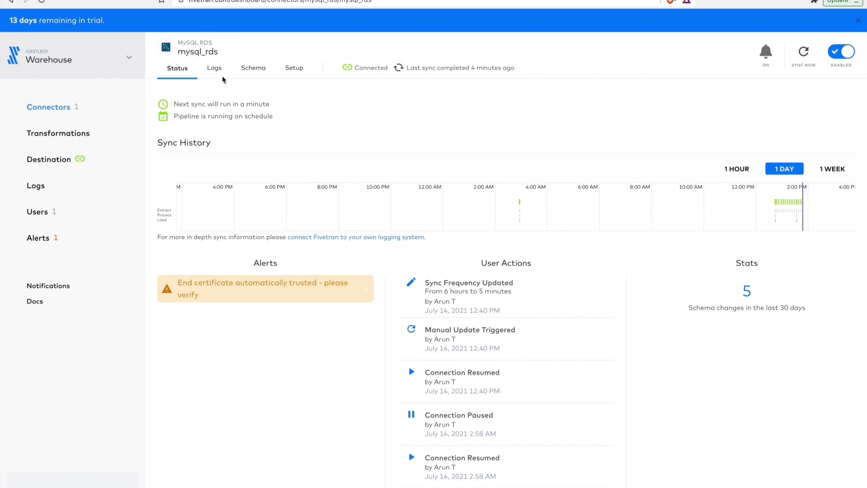
key(ctrl+Tab)
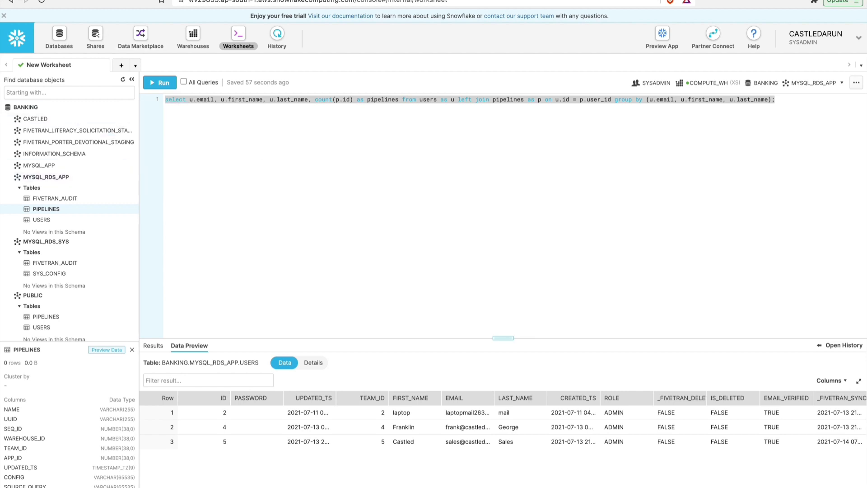
right_click(56, 209)
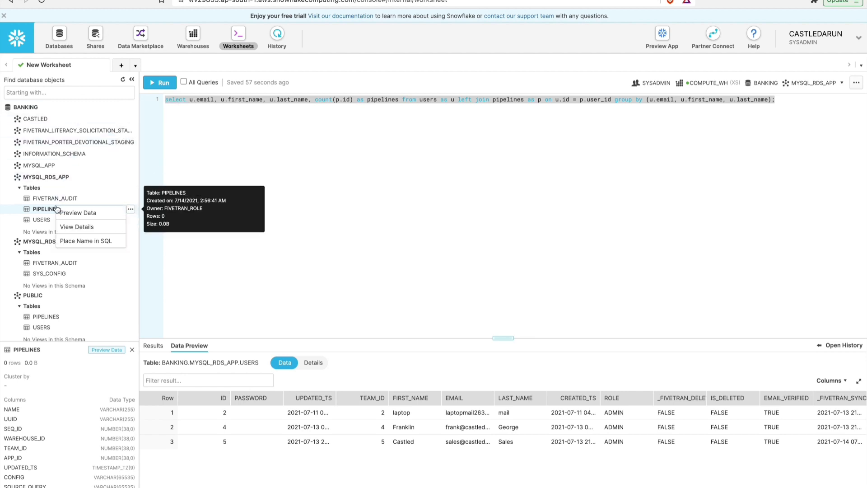
click(64, 215)
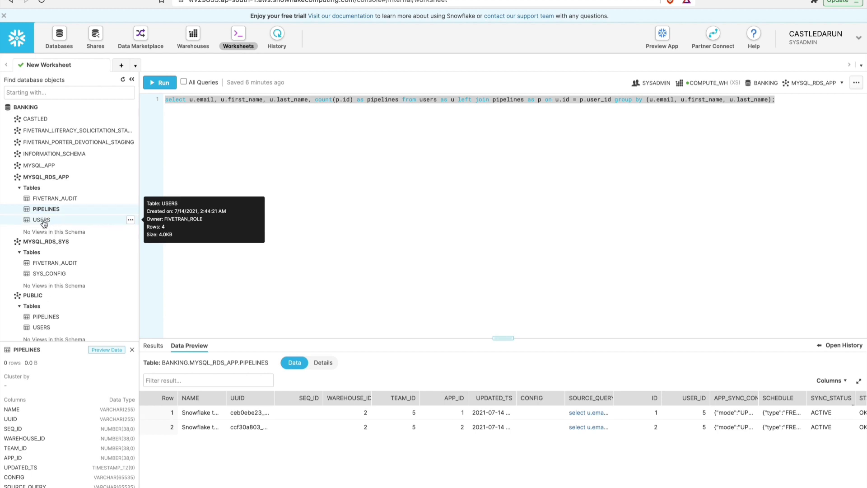
click(43, 220)
right_click(43, 221)
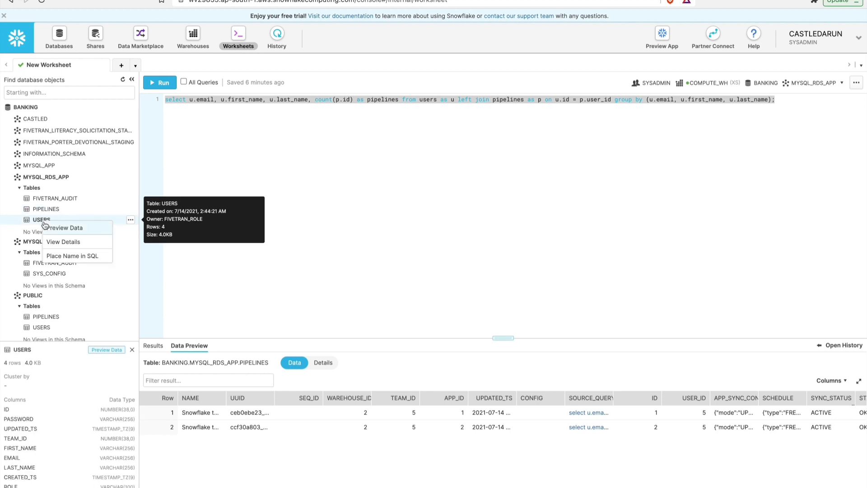
click(48, 229)
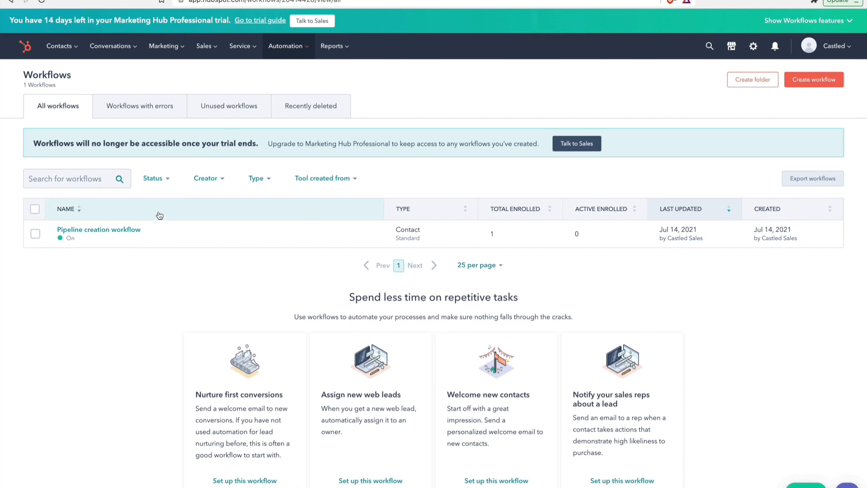
- Open the Pipeline creation workflow in HubSpot to examine its enrollment trigger and email action
click(128, 230)
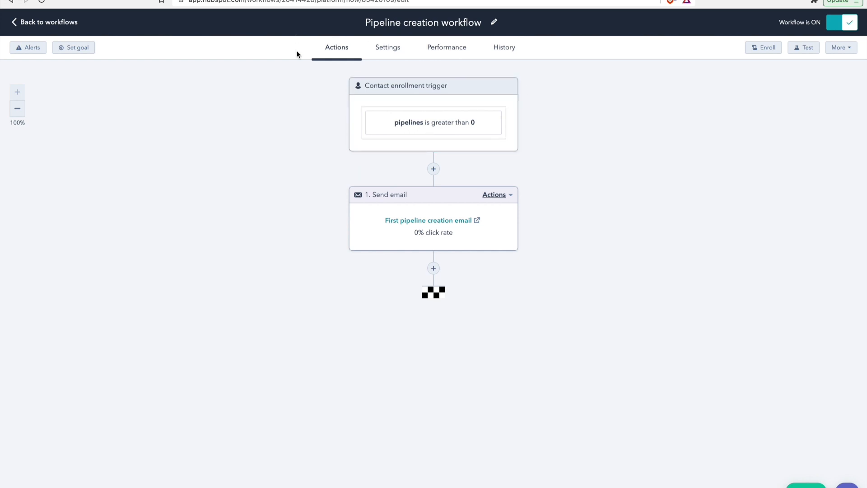
- Switch to Castled and start a new pipeline using the Snowflake connection Snowflake Customer DB as its warehouse
click(384, 0)
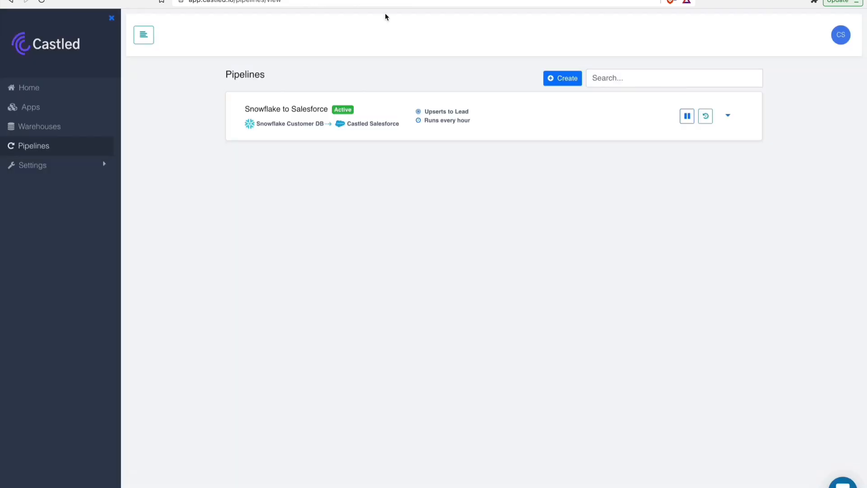
right_click(343, 161)
click(329, 181)
click(558, 83)
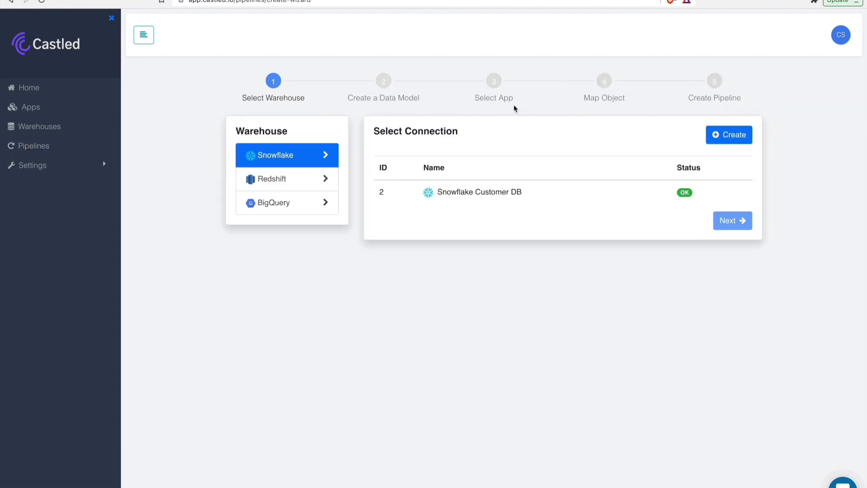
click(445, 198)
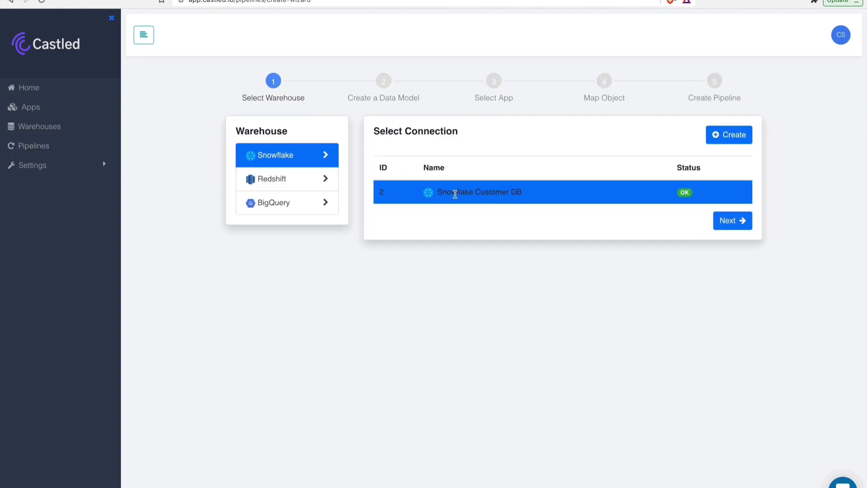
click(727, 220)
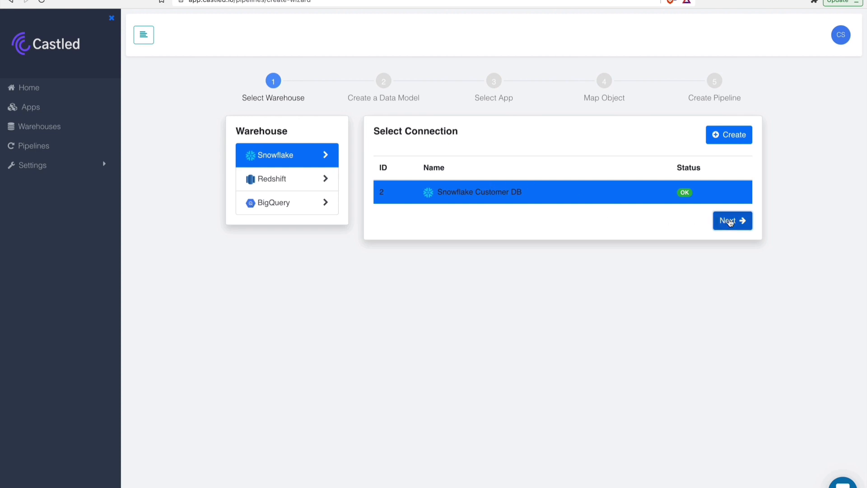
- Paste the query counting pipelines per user by email, first name and last name as the data model, preview it and accept it
click(436, 213)
text(select u.email, u.first_name, u.last_name, count(p.id) as pipelines from users as u left join pipelines as p on u.id = p.user_id group by (u.email, u.first_name, u.last_name);)
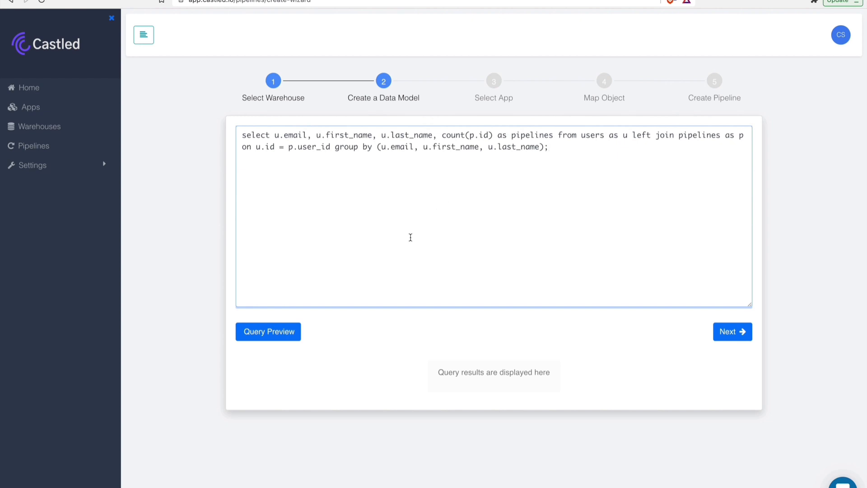
click(287, 331)
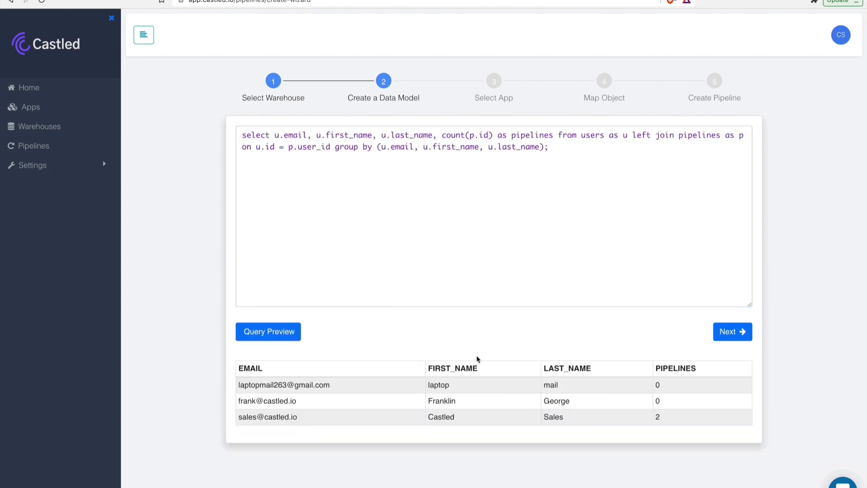
click(734, 331)
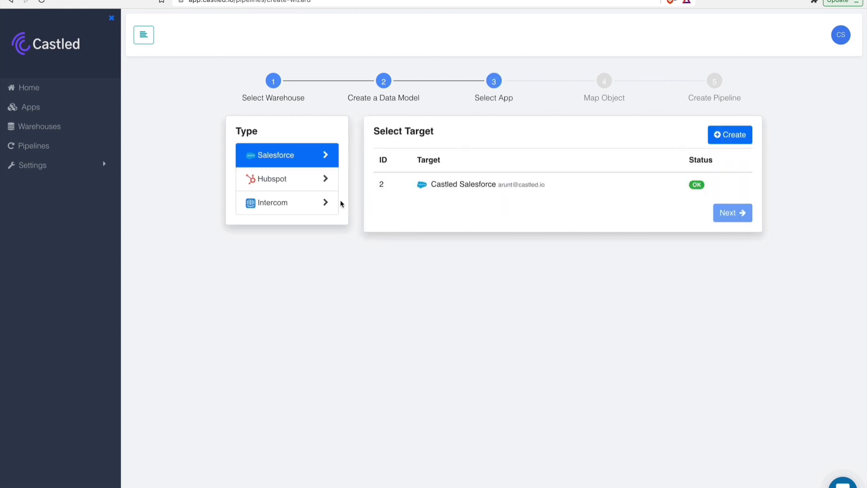
- Choose the Hubspot target Castled hubspot as the pipeline's destination app
click(297, 185)
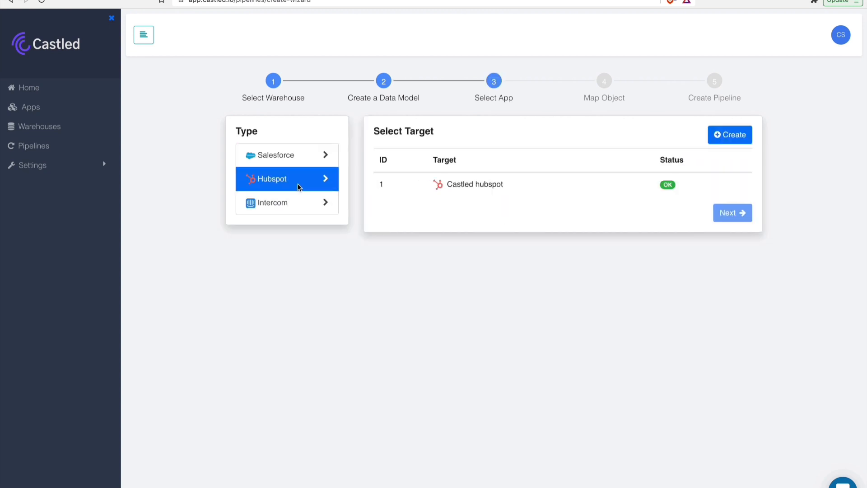
click(447, 184)
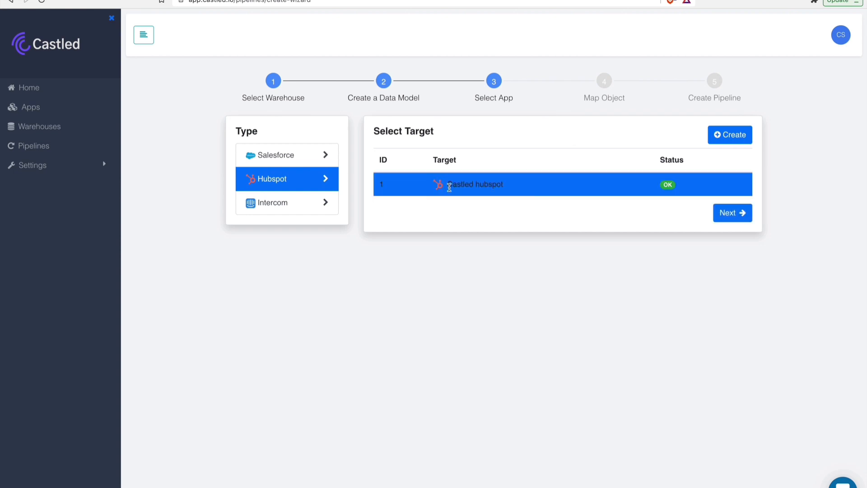
click(731, 212)
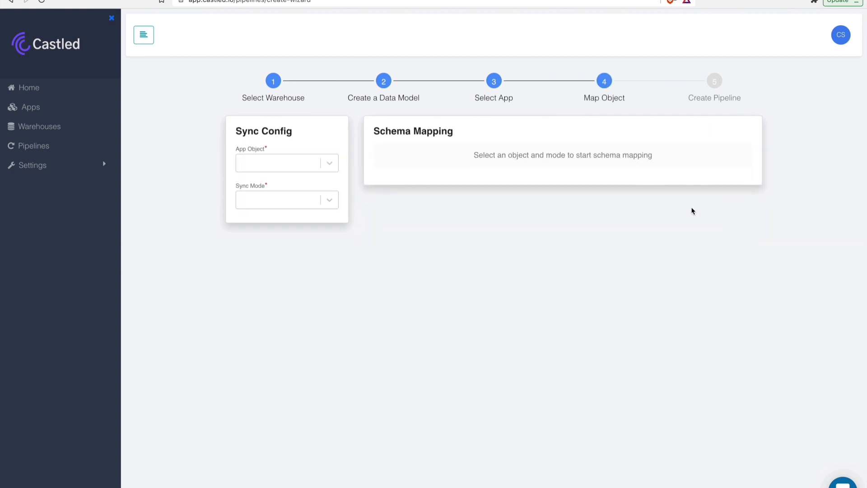
- Configure the sync with Contact as the app object and Upsert as the sync mode
click(293, 164)
click(281, 187)
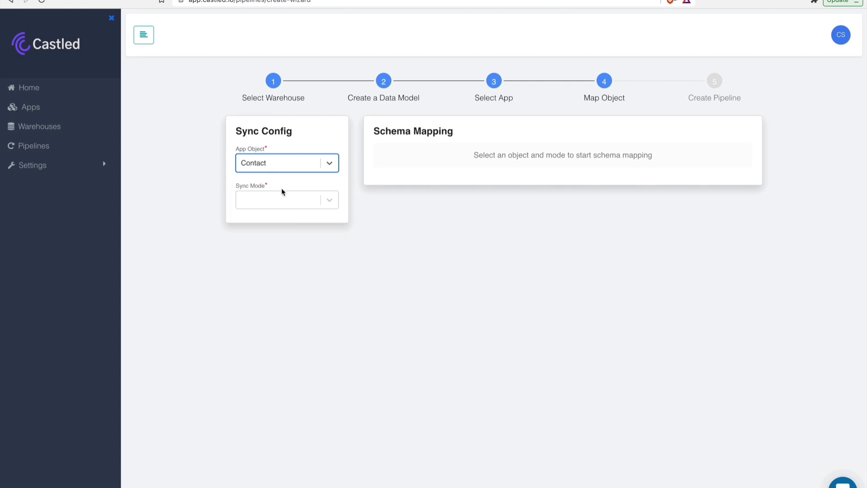
click(269, 202)
click(258, 261)
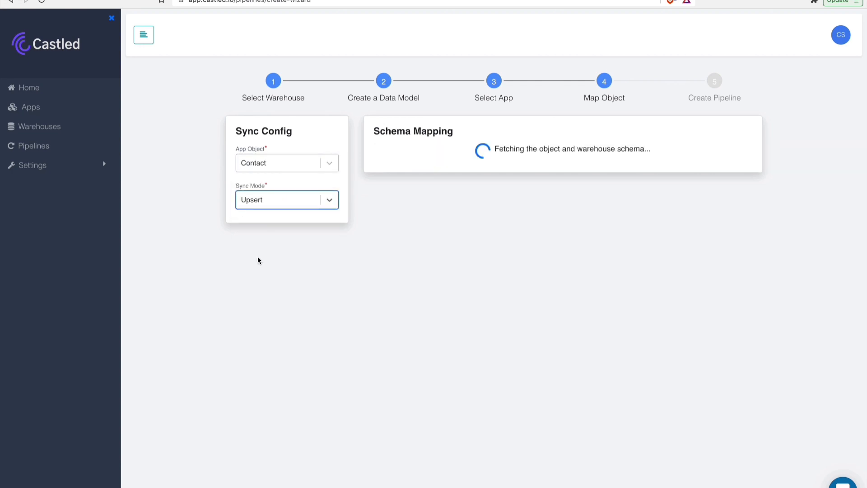
- Map the warehouse column EMAIL to the object column email and add it as the primary key
click(430, 176)
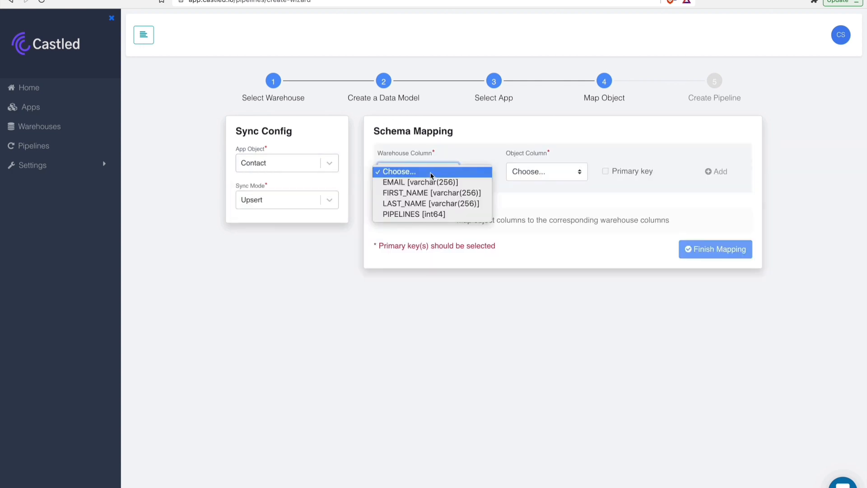
click(429, 182)
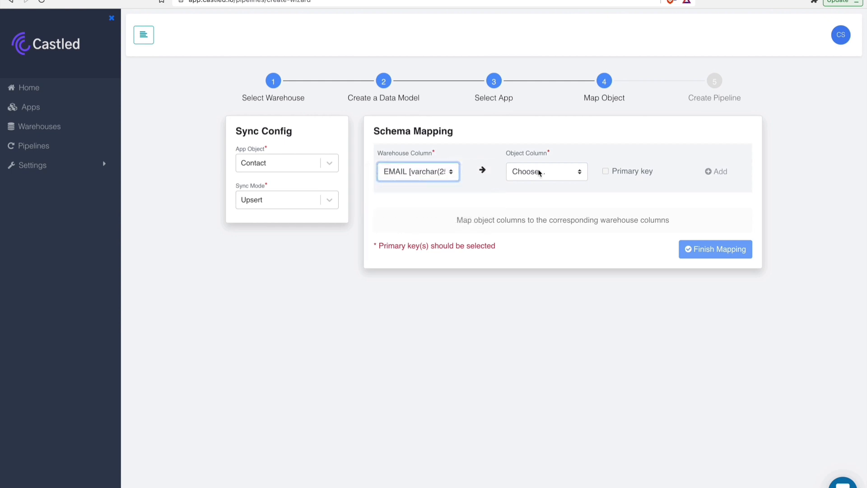
click(539, 172)
scroll(538, 191, down, 3)
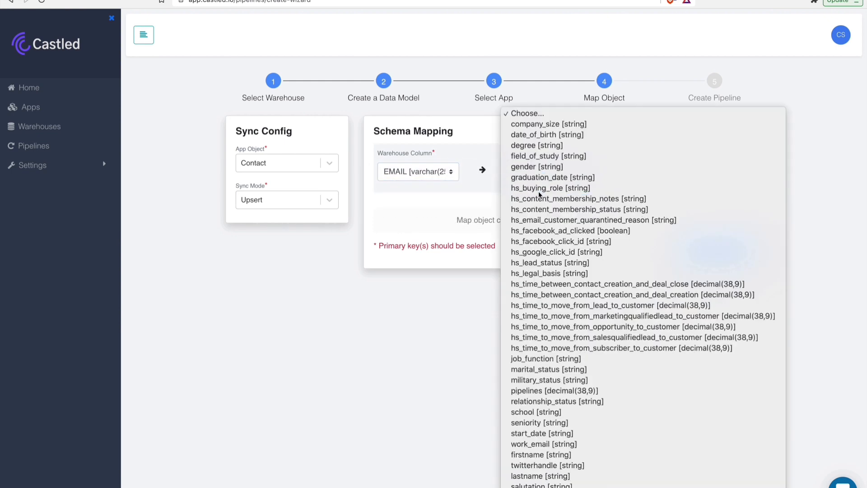
click(560, 468)
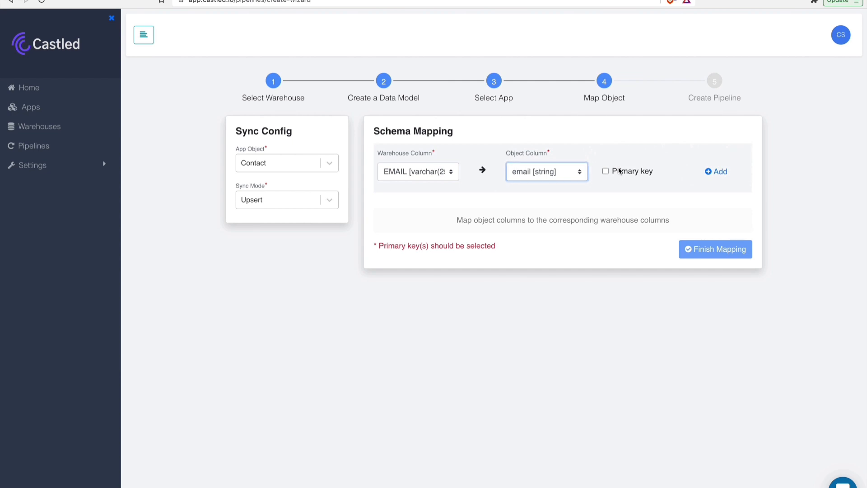
click(618, 171)
click(715, 172)
- Add a mapping from the warehouse column FIRST_NAME to the object column firstname
click(442, 176)
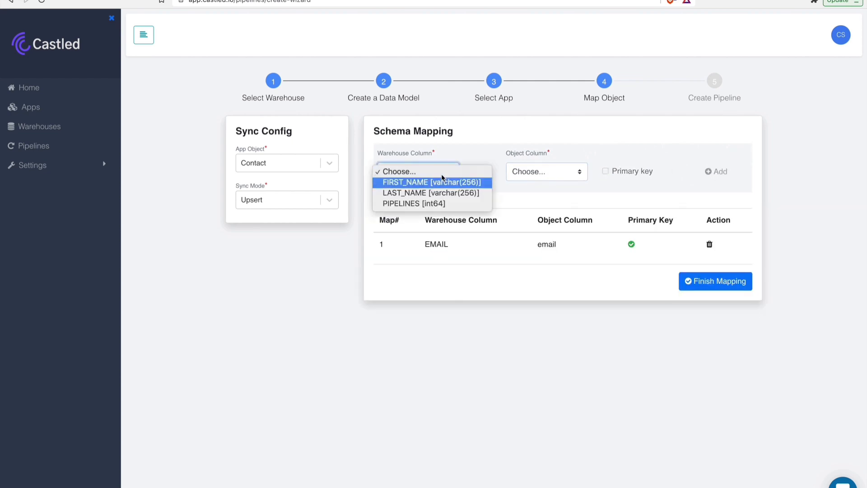
click(442, 181)
click(520, 172)
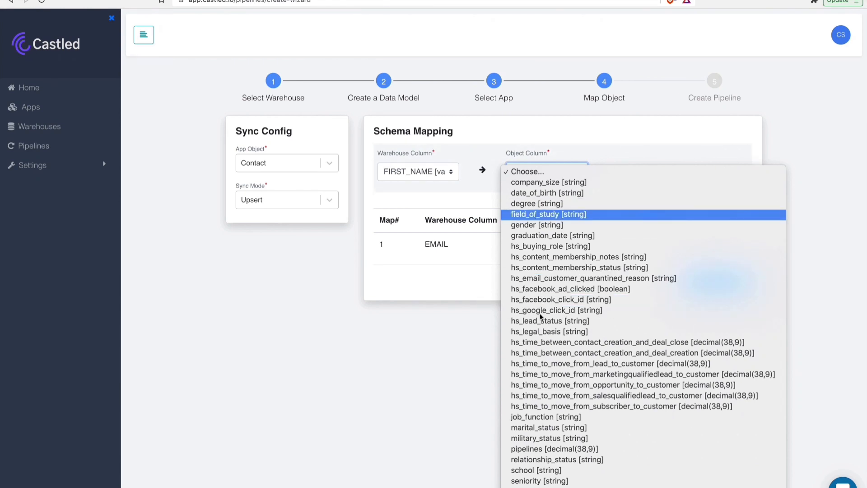
scroll(548, 337, down, 5)
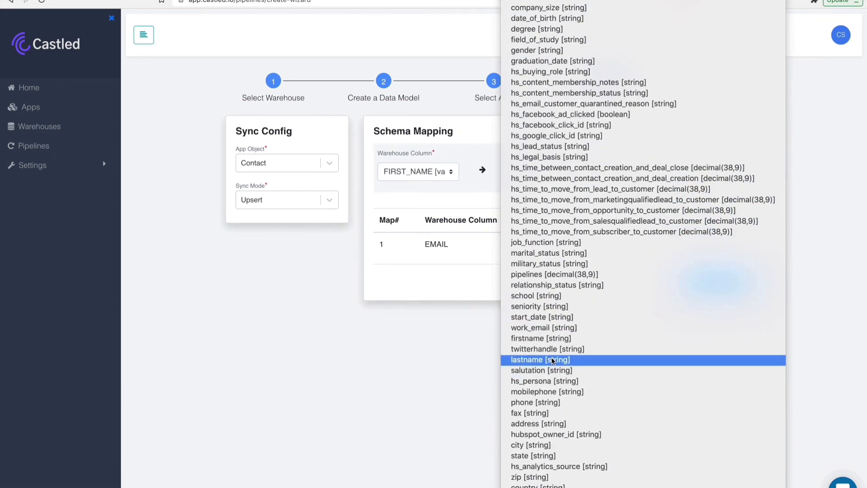
click(568, 336)
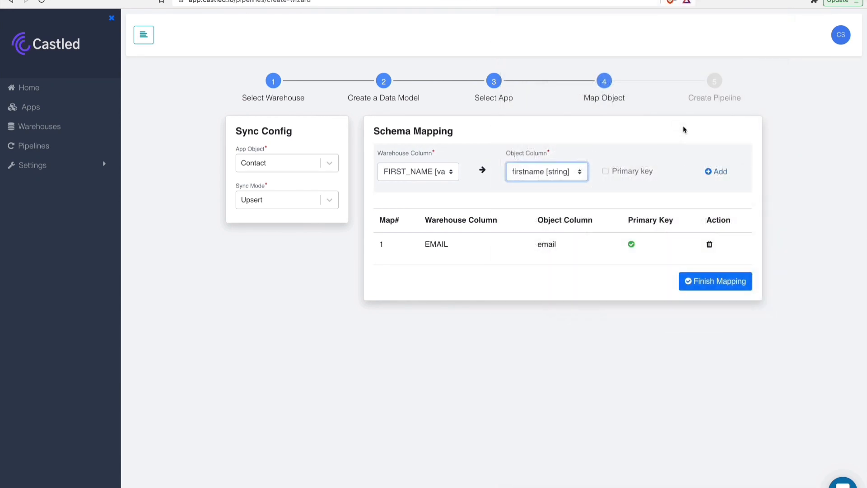
click(716, 171)
- Add a mapping from the warehouse column LAST_NAME to the object column lastname
click(412, 171)
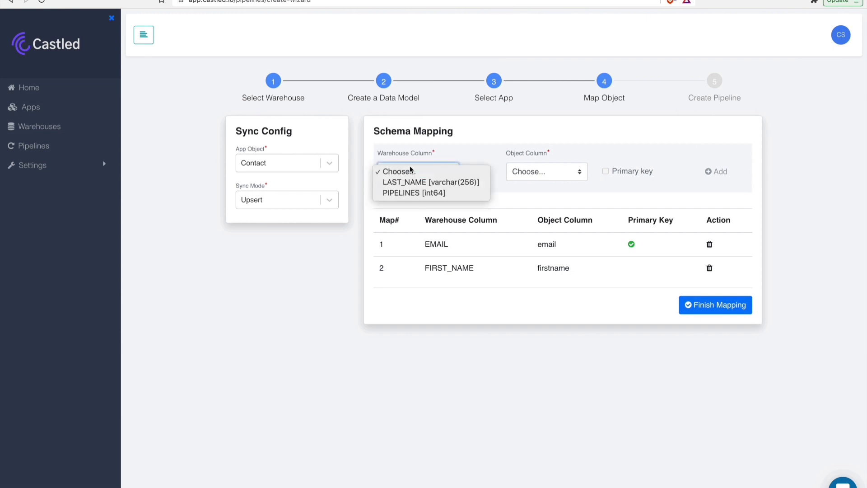
click(488, 182)
click(542, 172)
scroll(550, 267, down, 2)
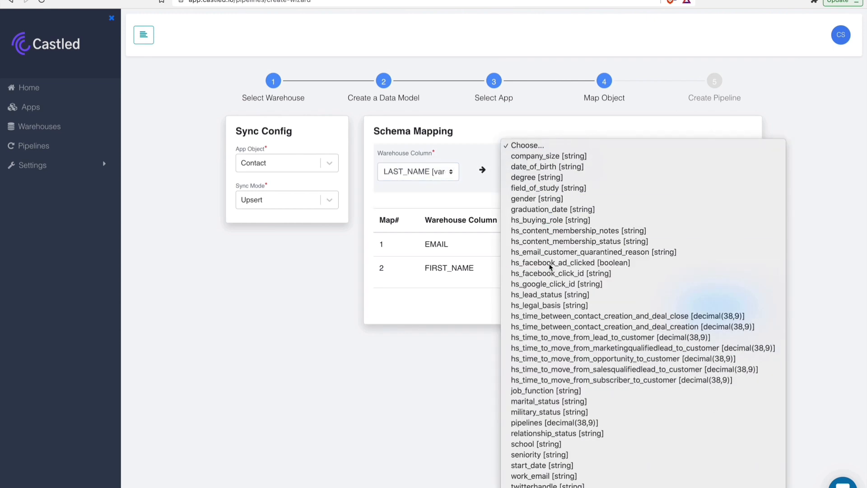
click(663, 207)
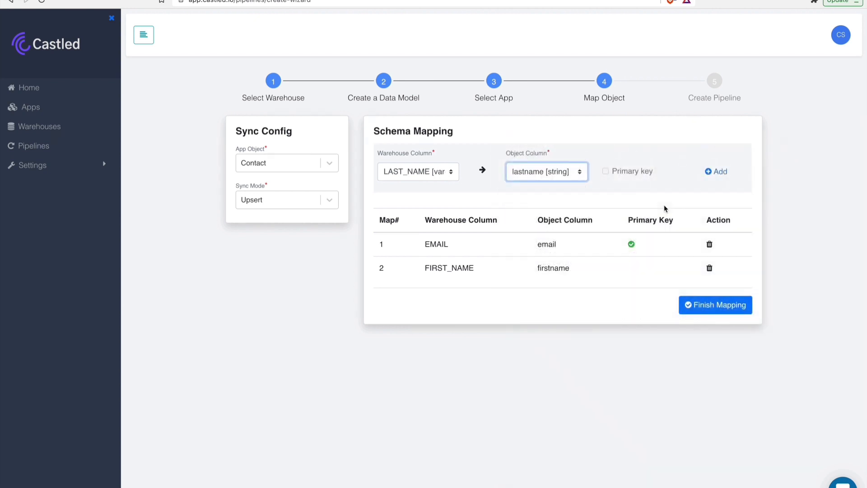
click(715, 171)
- Add a mapping from the warehouse column PIPELINES to the object column pipelines and finish the schema mapping
click(405, 179)
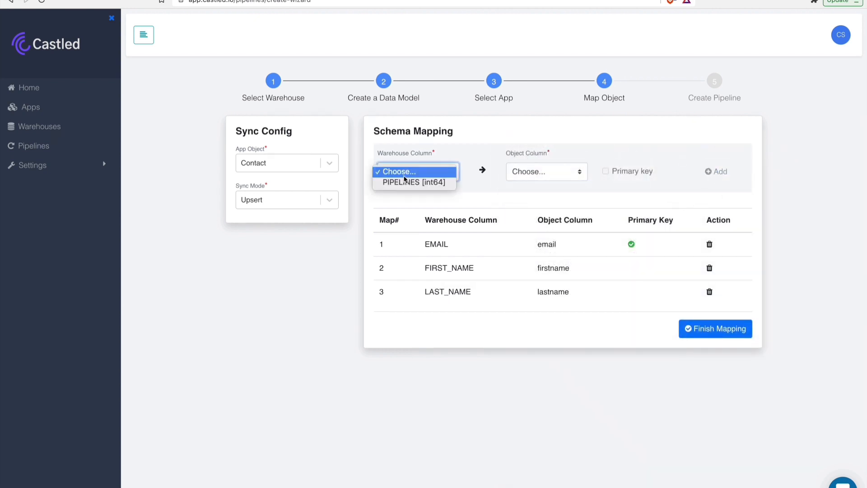
click(402, 183)
click(530, 171)
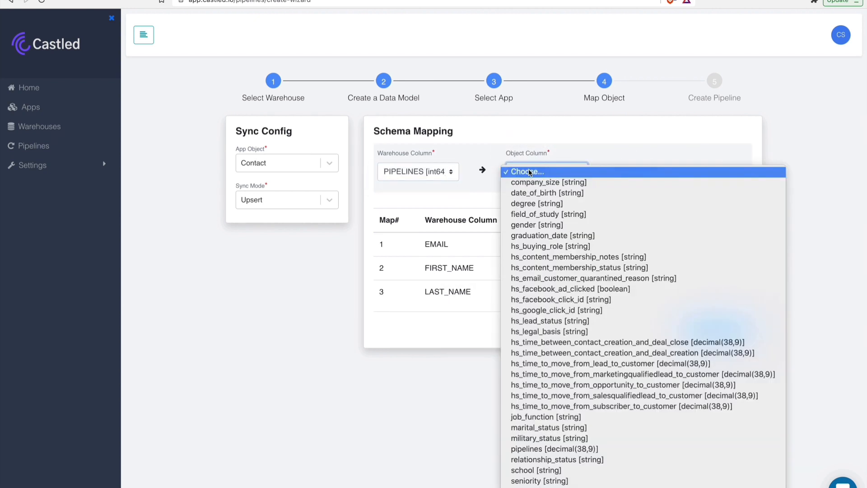
click(576, 449)
click(719, 172)
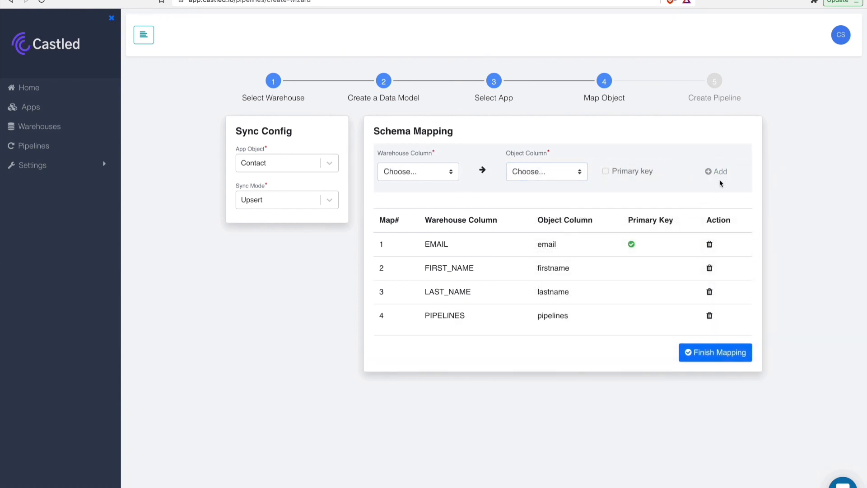
click(728, 357)
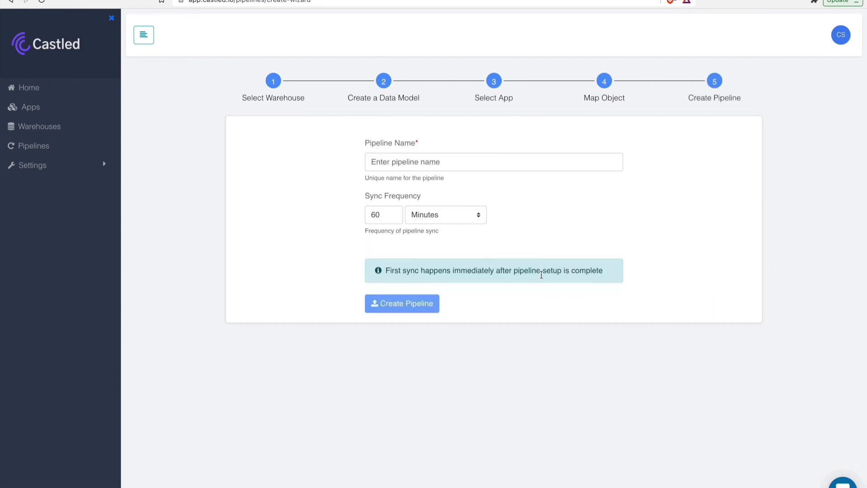
- Name the pipeline Snowflake to Hubspot, set its sync frequency to 5 minutes, and create it
click(442, 155)
text(Snow)
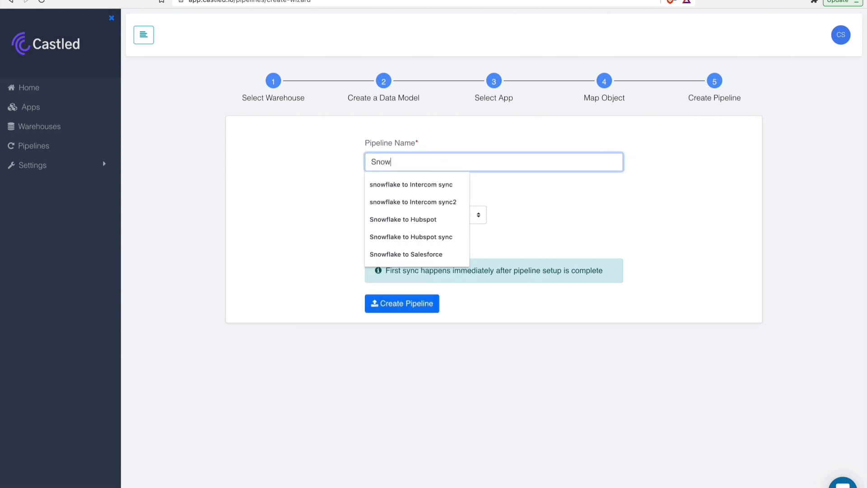
text(flake to Hub)
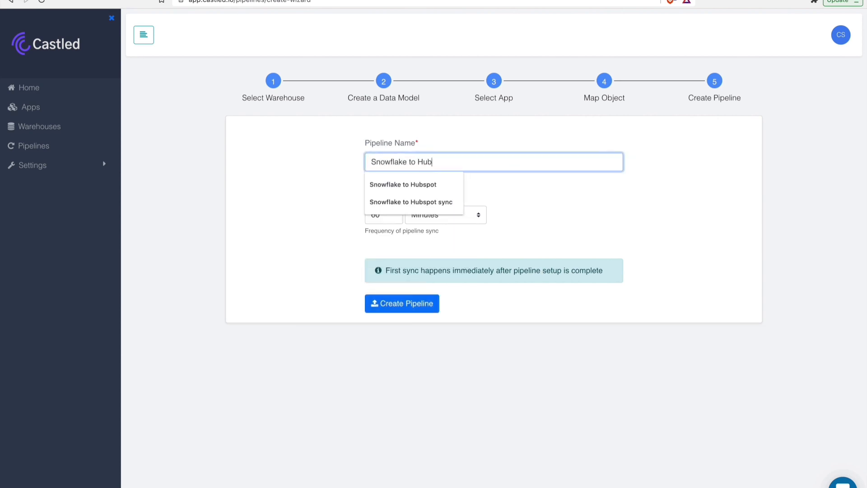
click(418, 186)
key(Tab)
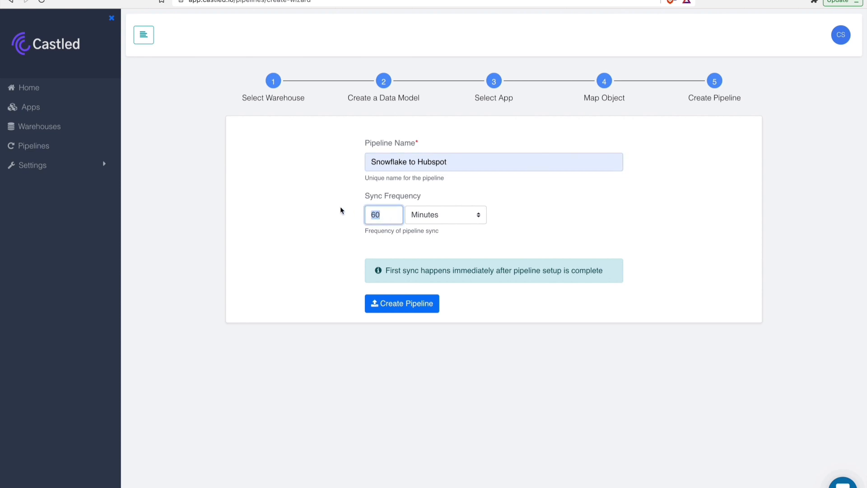
text(5)
click(406, 305)
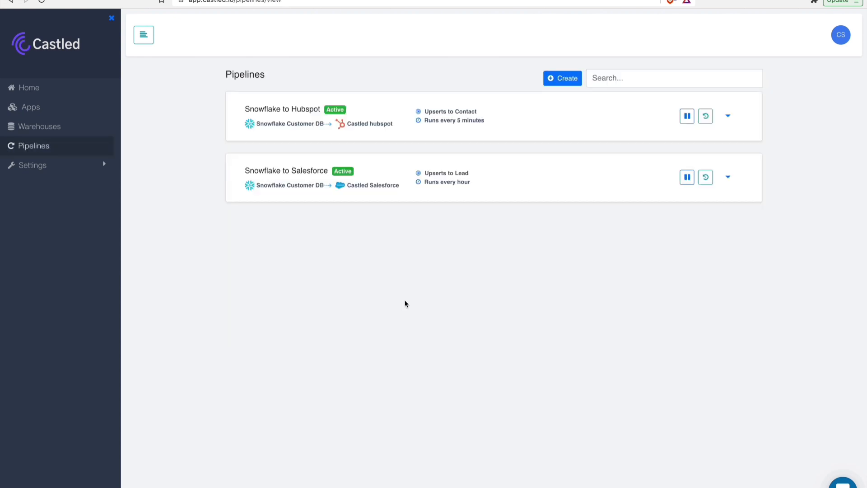
- Open the run history of the Snowflake to Hubspot pipeline and refresh it to check the sync run
click(705, 116)
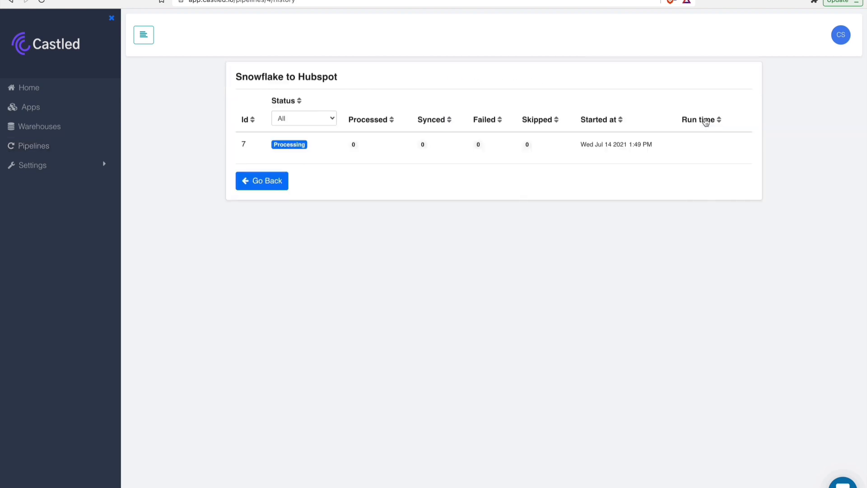
click(45, 4)
click(44, 4)
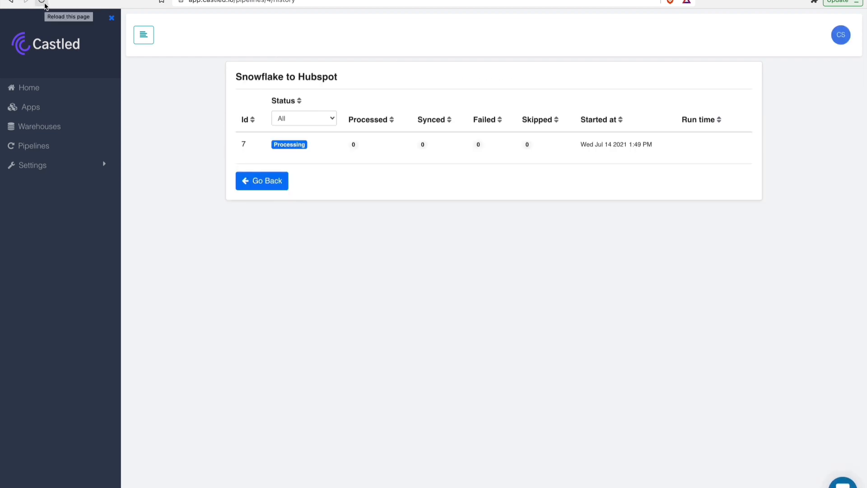
click(45, 5)
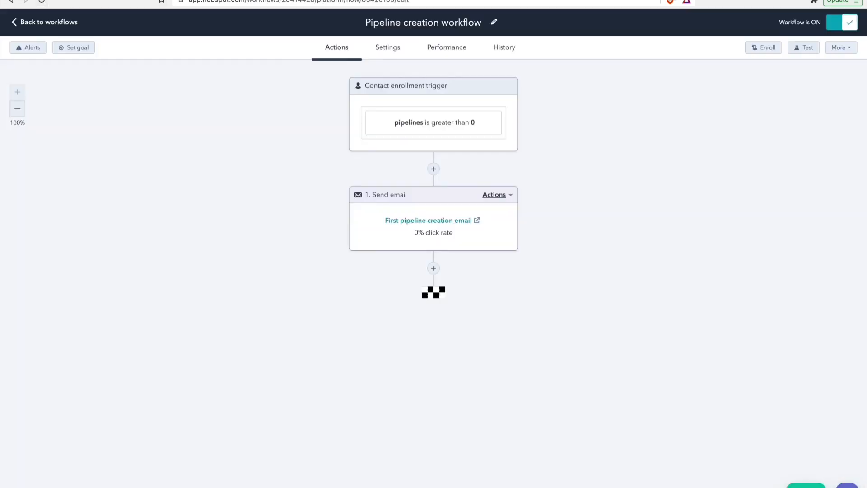
- In HubSpot, leave the Pipeline creation workflow and open the contacts list to check the synced contacts
click(13, 27)
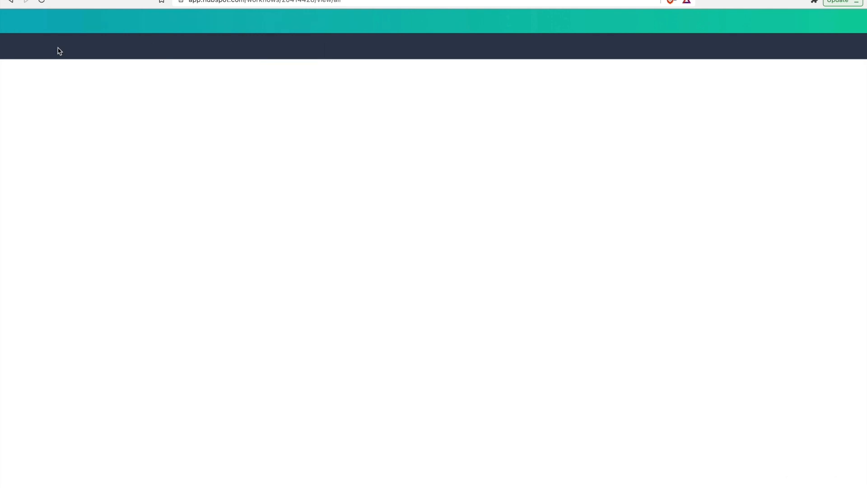
click(59, 47)
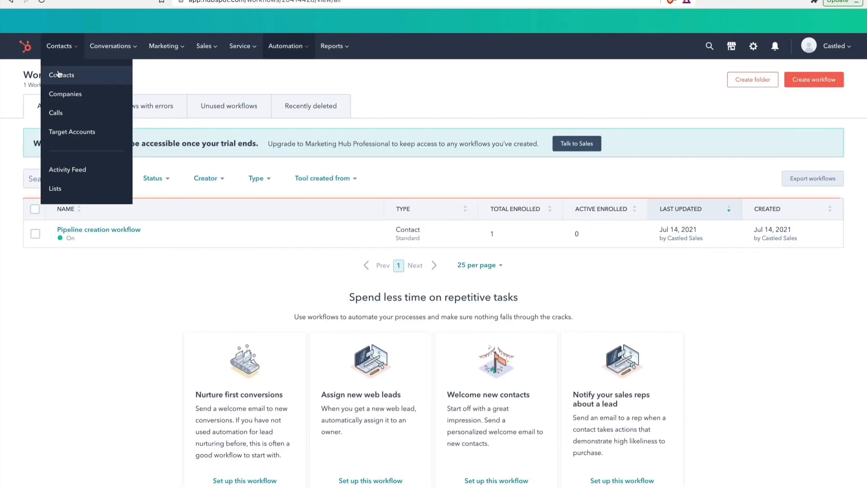
click(58, 71)
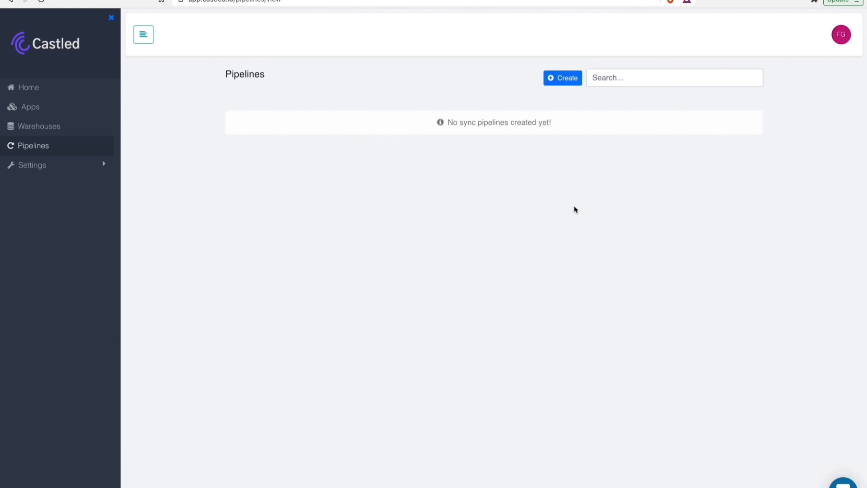
- Start a new pipeline in the Castled account that has no pipelines, with BigQuery as the source warehouse
click(563, 79)
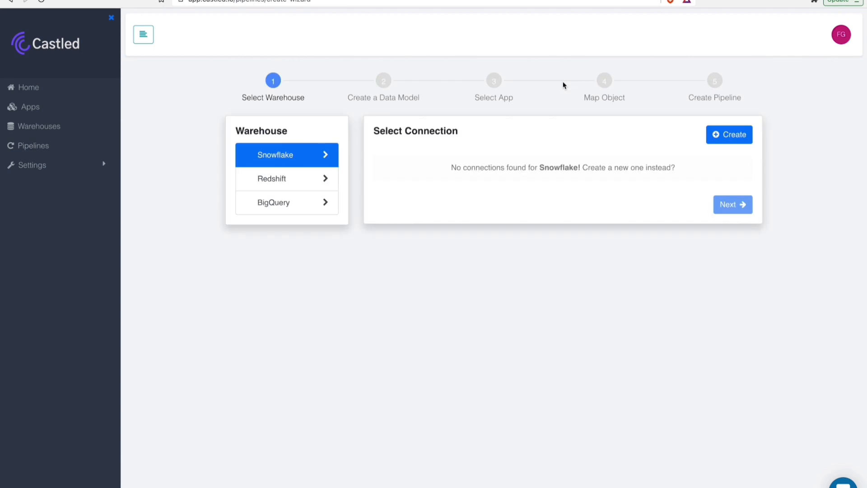
click(299, 202)
click(453, 191)
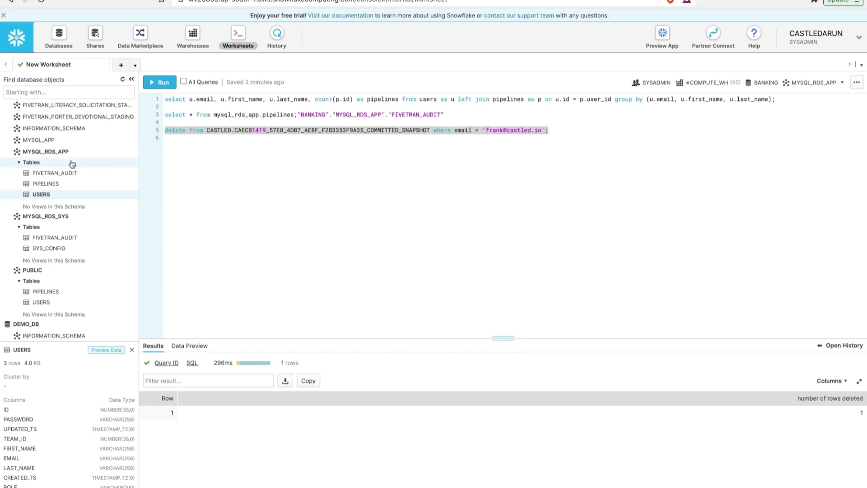
- In Snowflake, preview the data of the PIPELINES table in the MYSQL_RDS_APP schema
right_click(58, 184)
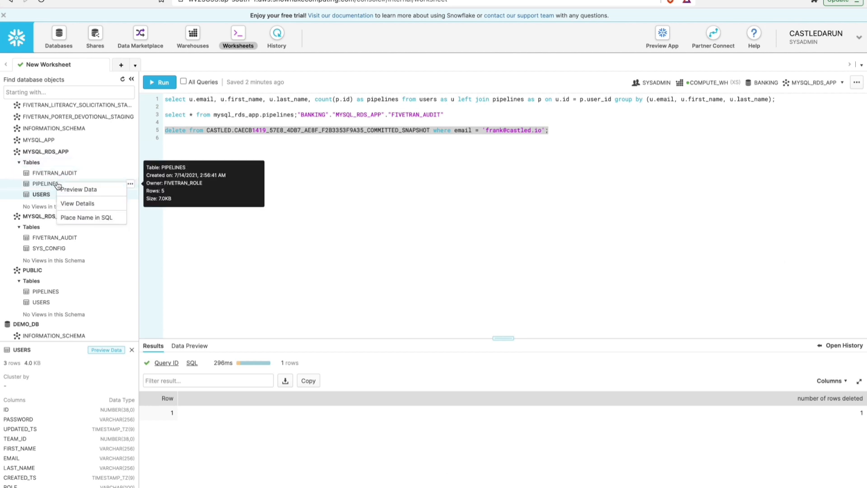
click(63, 189)
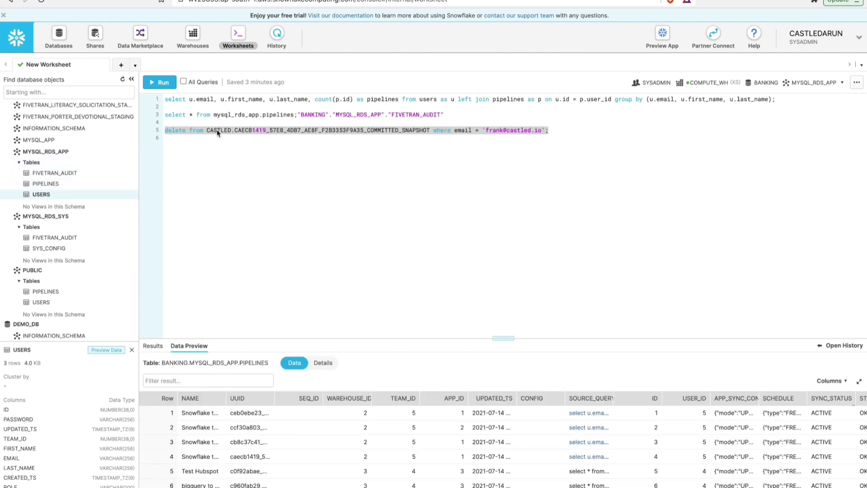
- Switch to Castled and check the processed record count of the latest Snowflake to Hubspot run
key(ctrl+Right)
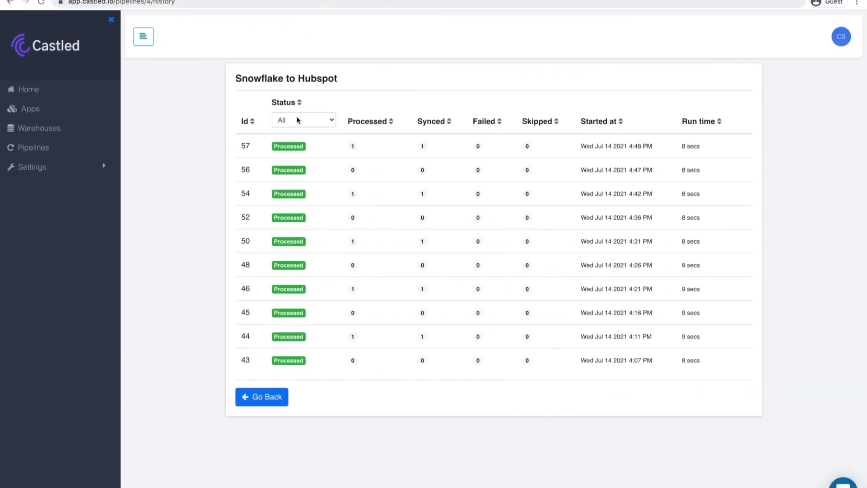
drag(342, 83, 223, 79)
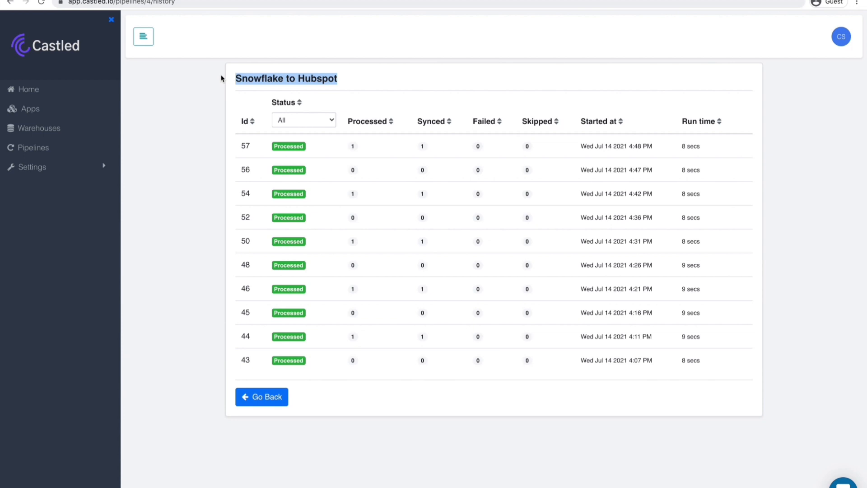
click(333, 77)
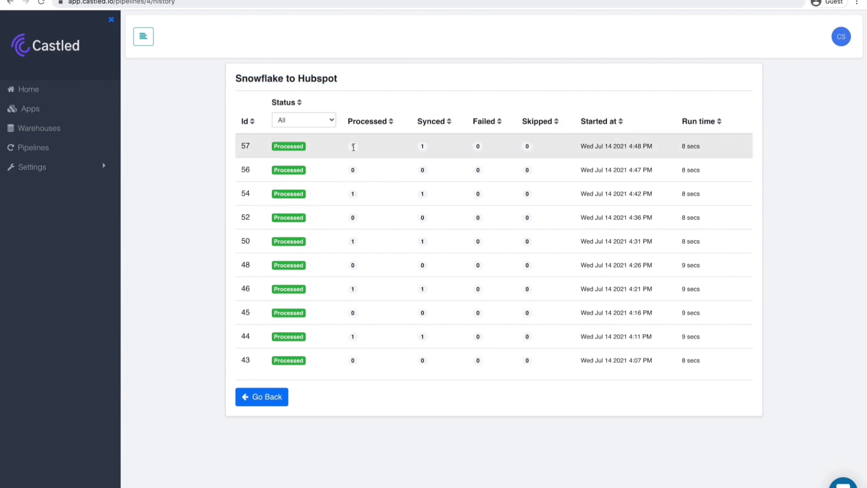
double_click(353, 146)
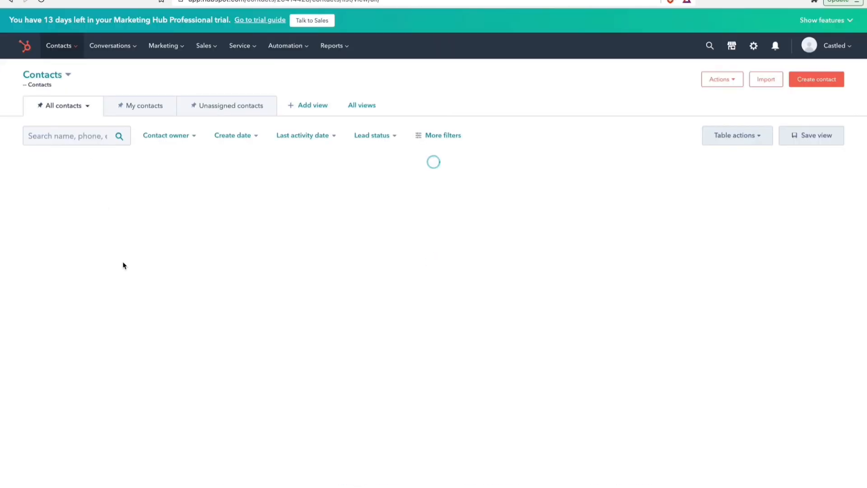
- In HubSpot, check the synced contact in the contacts list and open the history of the Pipeline creation workflow
mouse_move(104, 188)
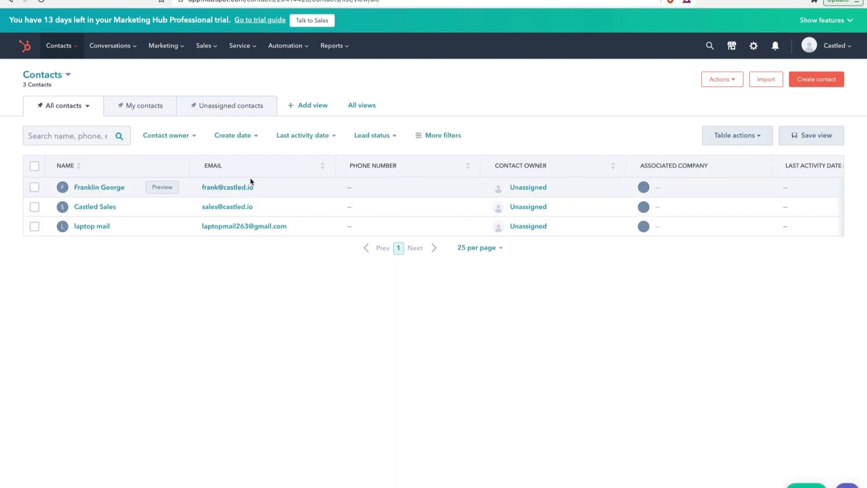
click(285, 47)
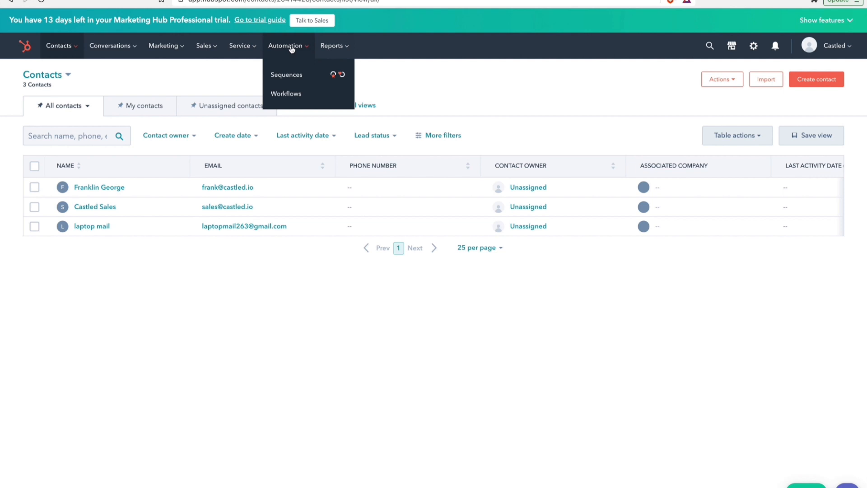
click(291, 91)
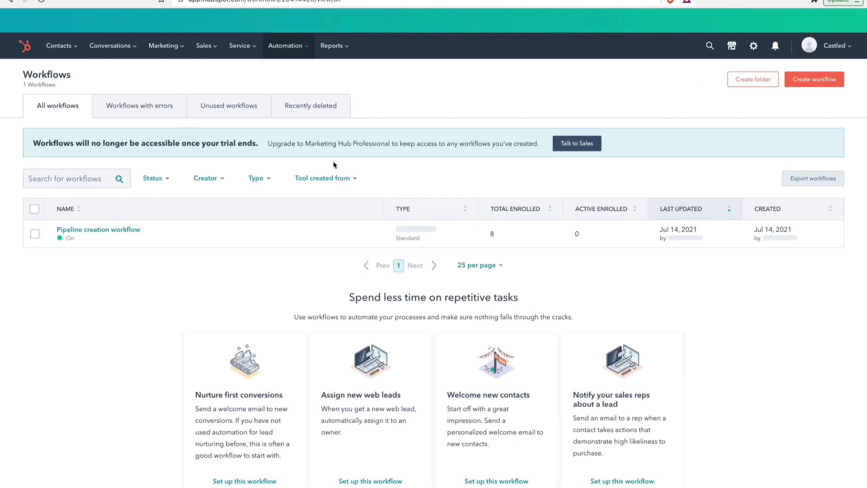
click(119, 230)
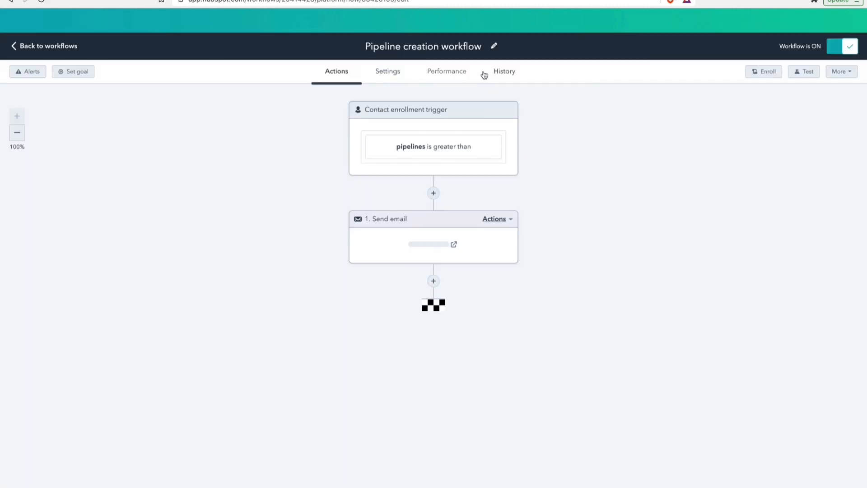
click(503, 73)
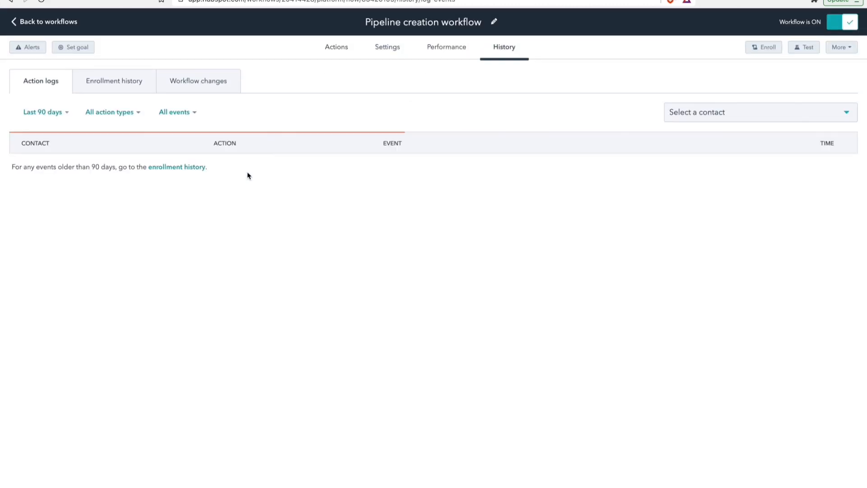